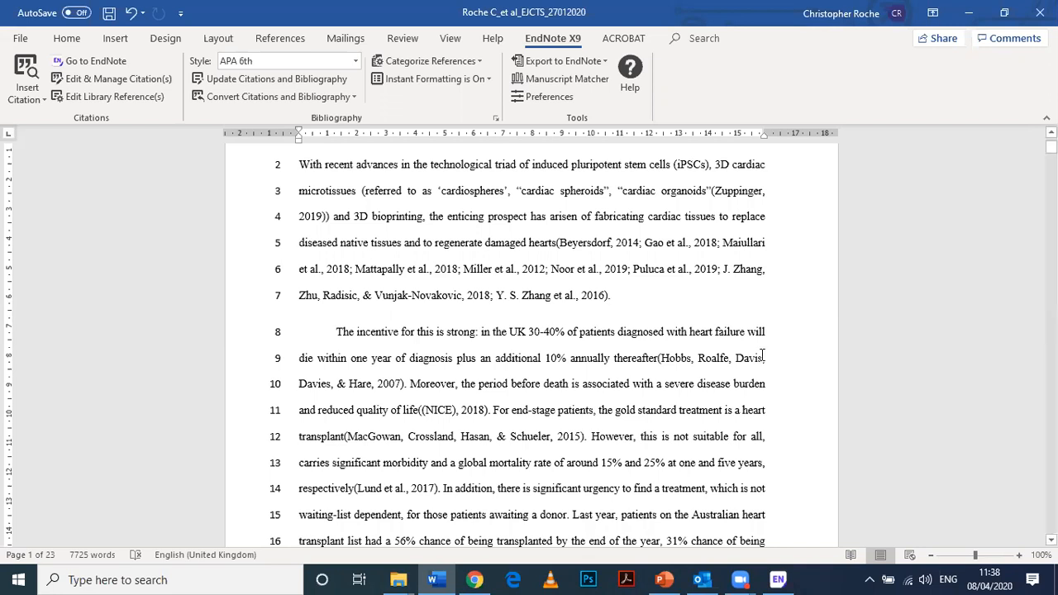
# Change the document's citation and bibliography style to Vancouver.
pyautogui.doubleClick(514, 297)
pyautogui.click(702, 291)
pyautogui.moveTo(1051, 148); pyautogui.dragTo(1051, 448)
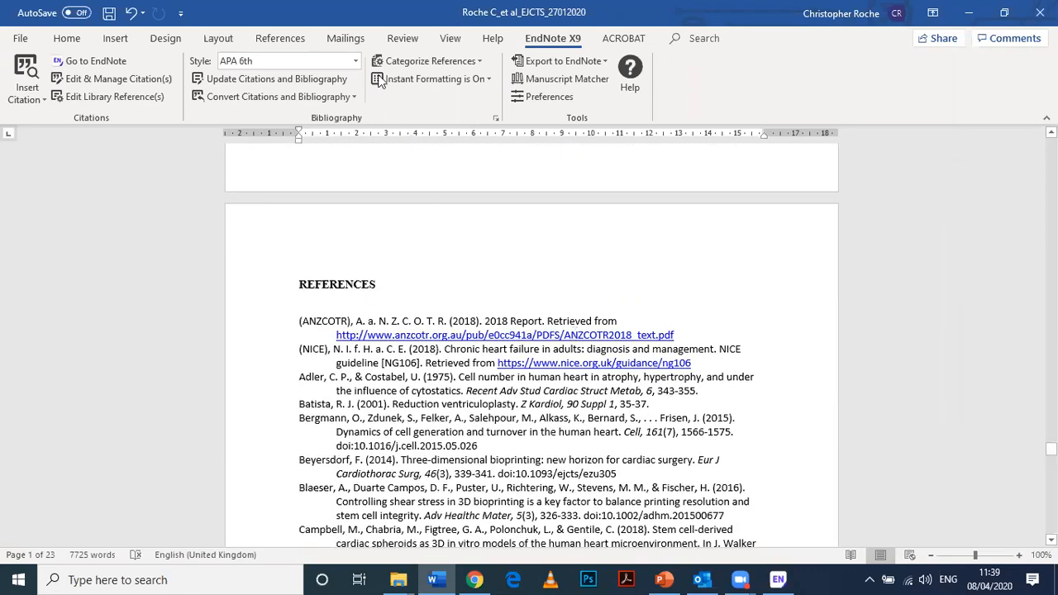
pyautogui.click(356, 60)
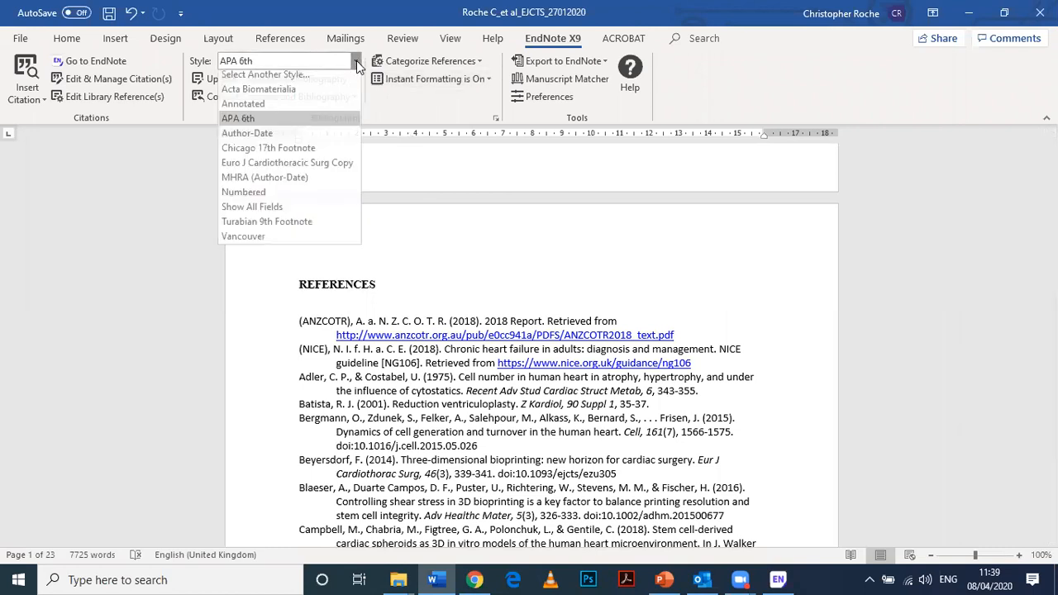
pyautogui.click(243, 241)
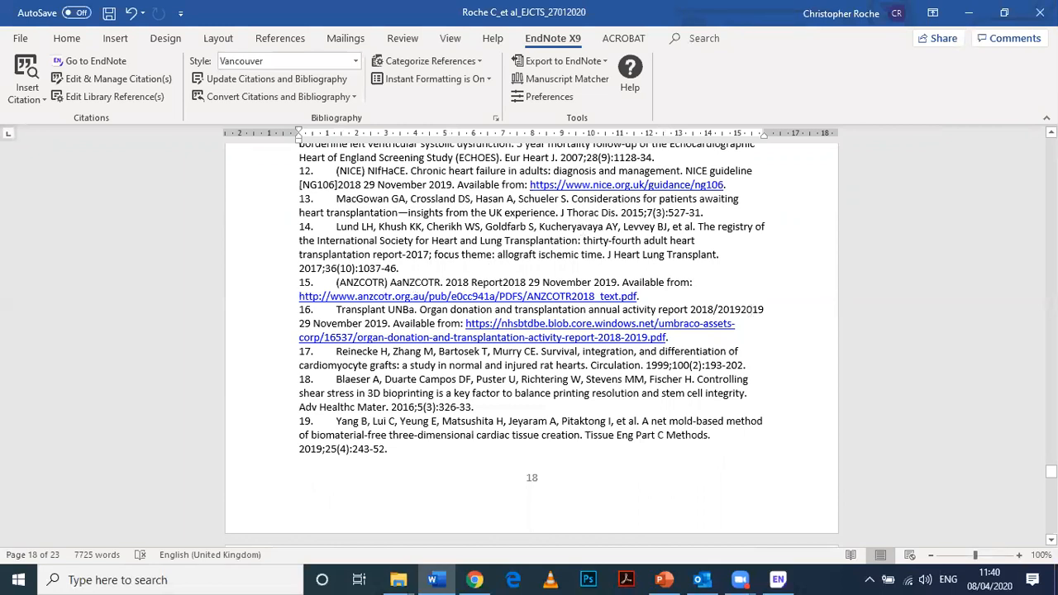
# Open the reference search for inserting another citation at the existing one after "cardiac organoids" in the introduction.
pyautogui.moveTo(1052, 472); pyautogui.dragTo(1052, 143)
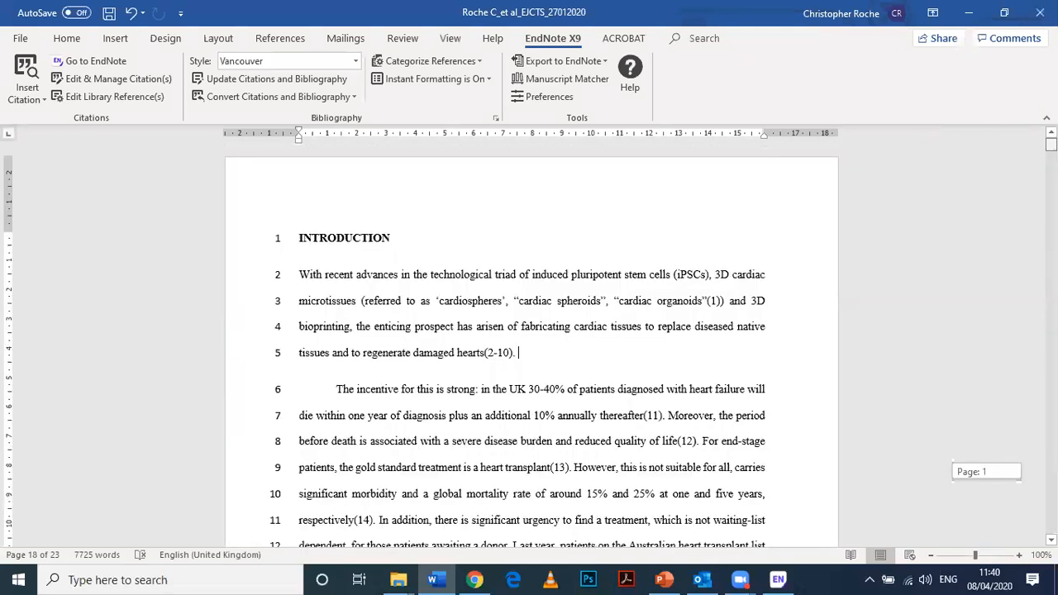
pyautogui.click(716, 302)
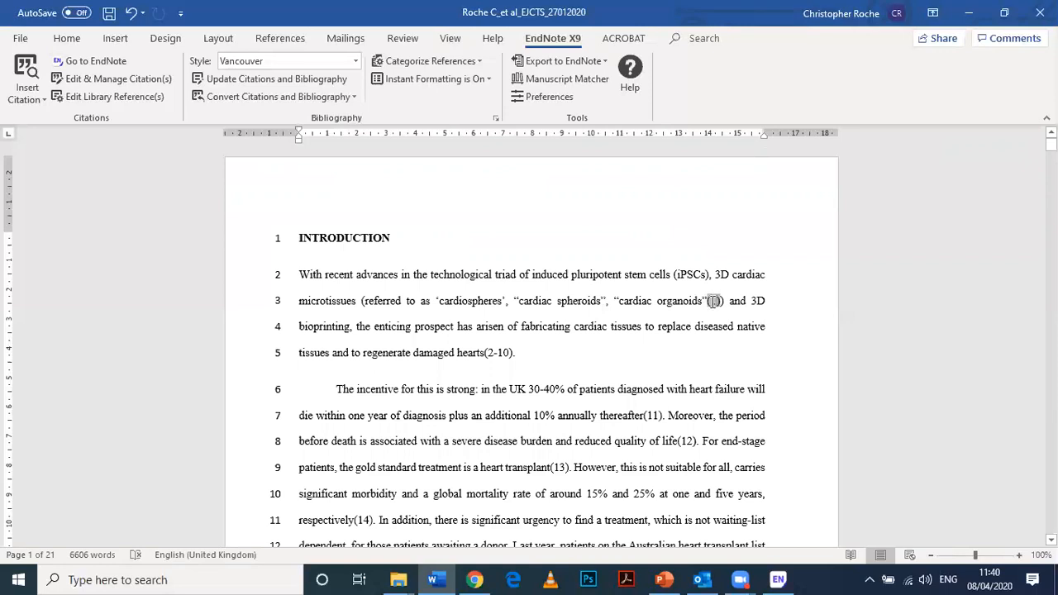
pyautogui.click(26, 67)
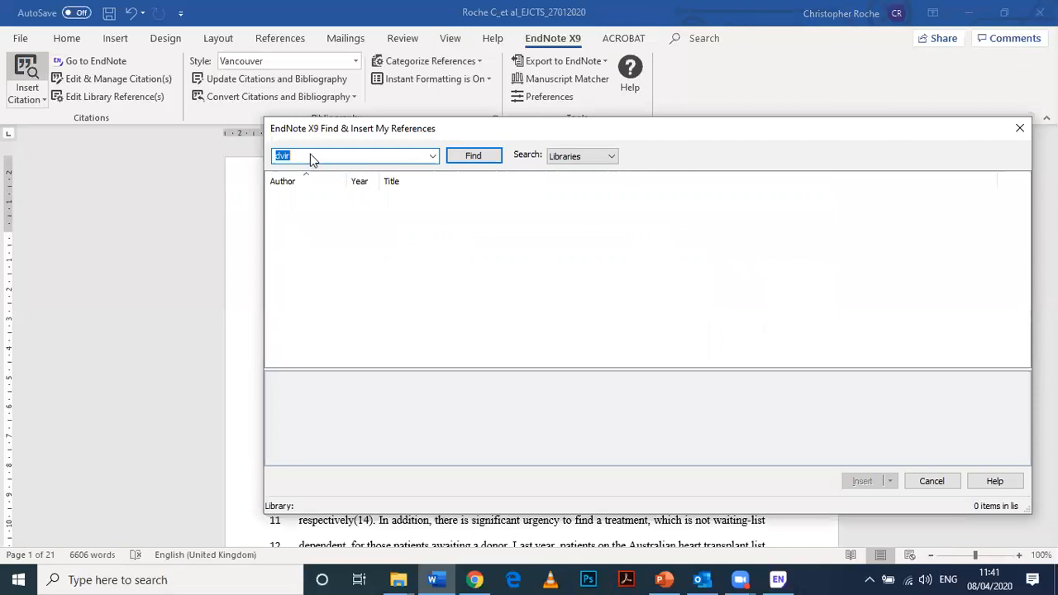
# Switch to EndNote, look up the 2019 cardiac bioprinting article in the Assignment 1 group, and return to Word.
pyautogui.hotkey('alt', 'Tab')
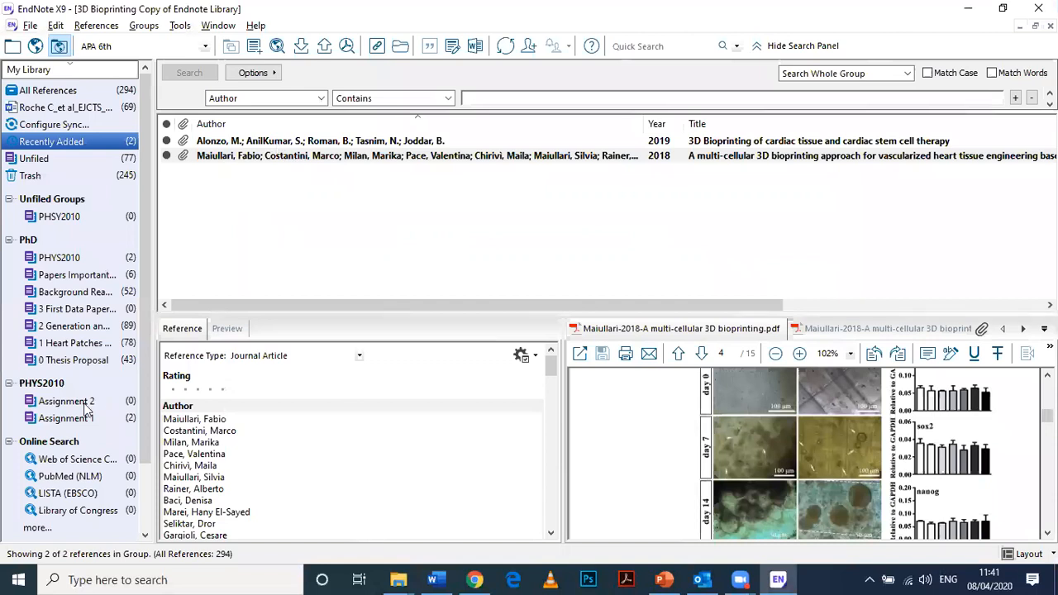
pyautogui.click(82, 417)
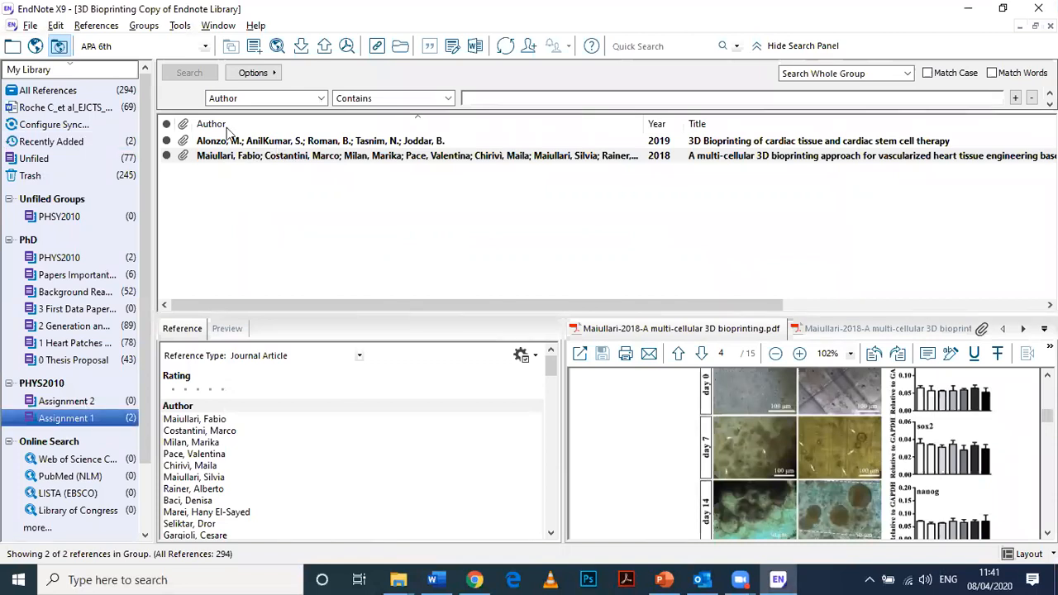
pyautogui.click(225, 154)
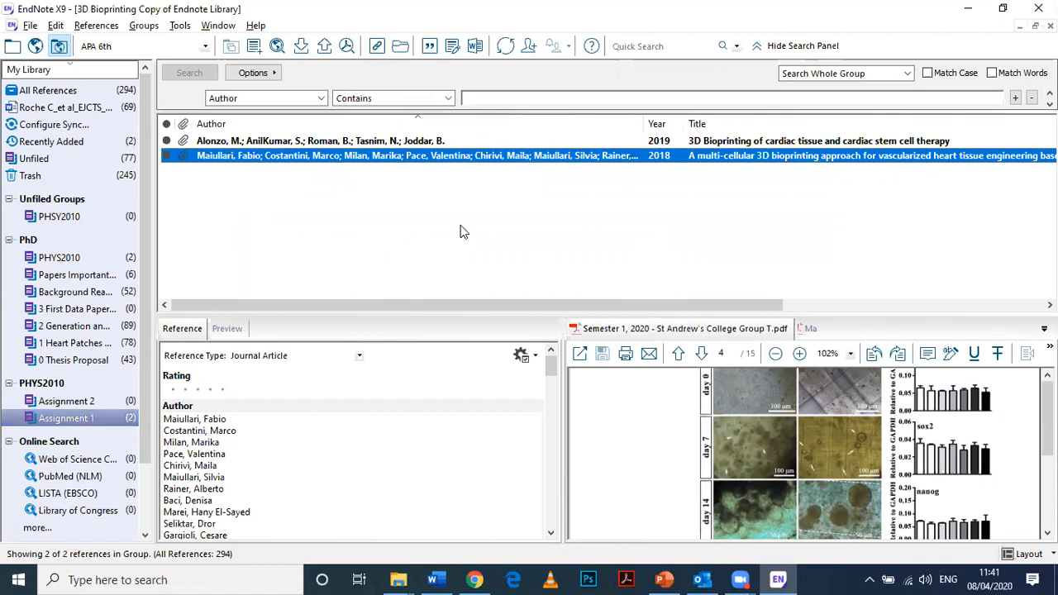
pyautogui.press('Up')
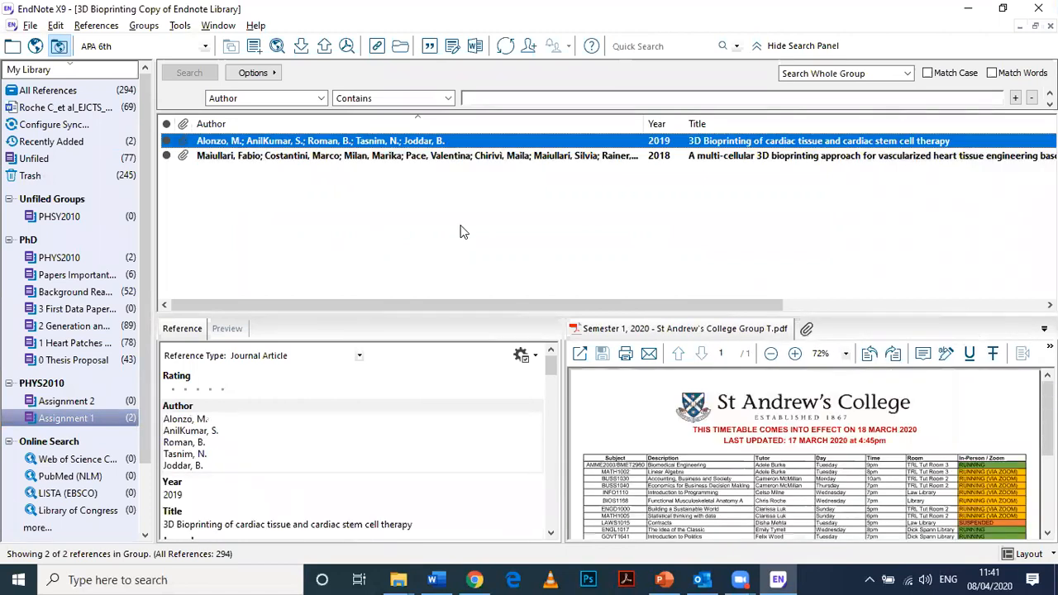
pyautogui.hotkey('alt', 'Tab')
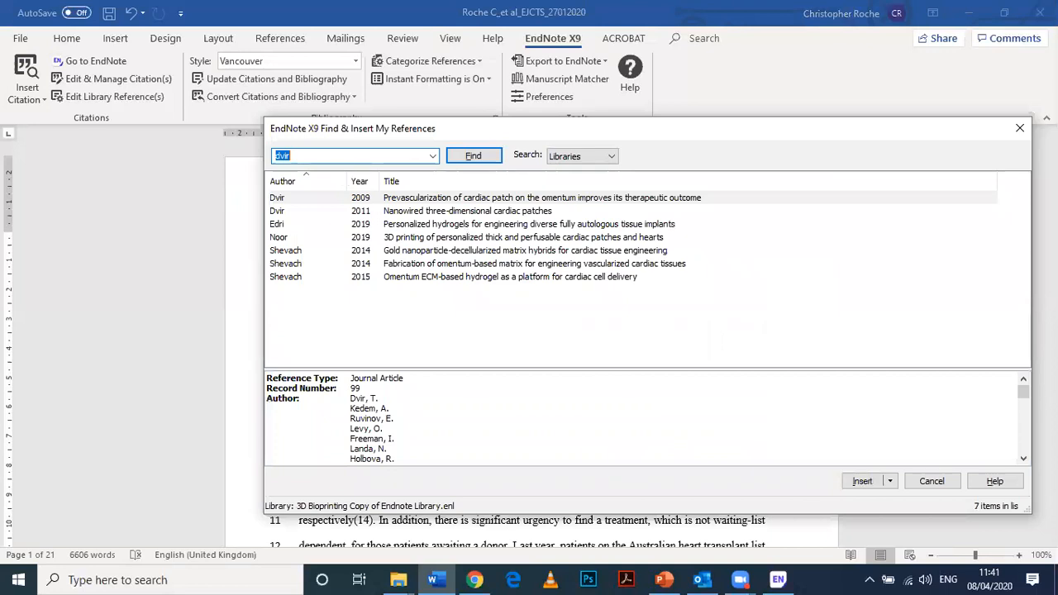
# Search the library by the author's surname and insert "3D Bioprinting of cardiac tissue and cardiac stem cell therapy" as a citation.
pyautogui.write('alonzo')
pyautogui.click(472, 157)
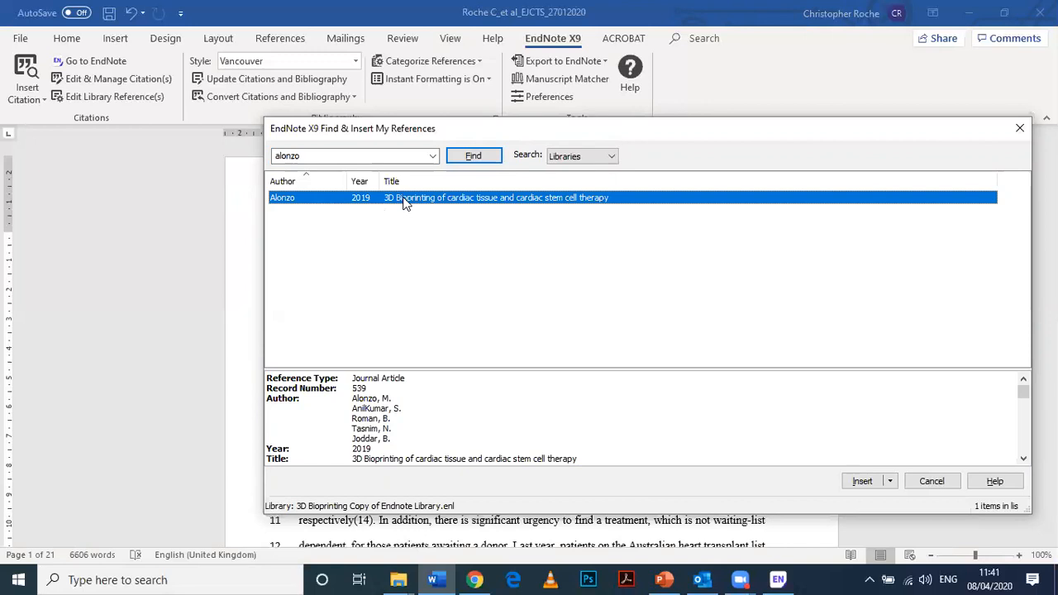
pyautogui.doubleClick(357, 198)
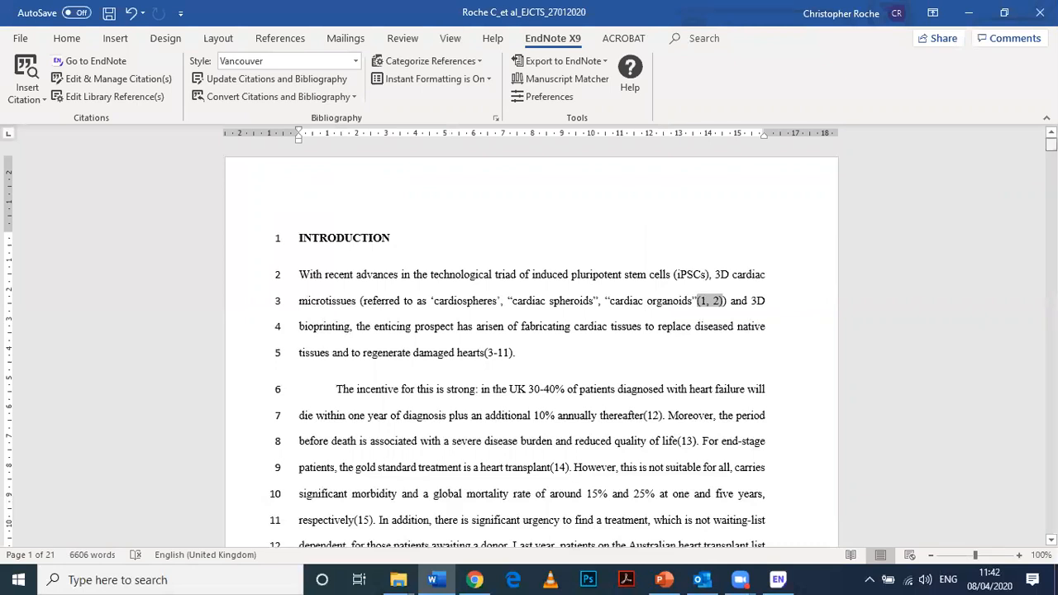
# Examine the new article's entry in the References section and look through the list to its end.
pyautogui.moveTo(1052, 145); pyautogui.dragTo(1020, 449)
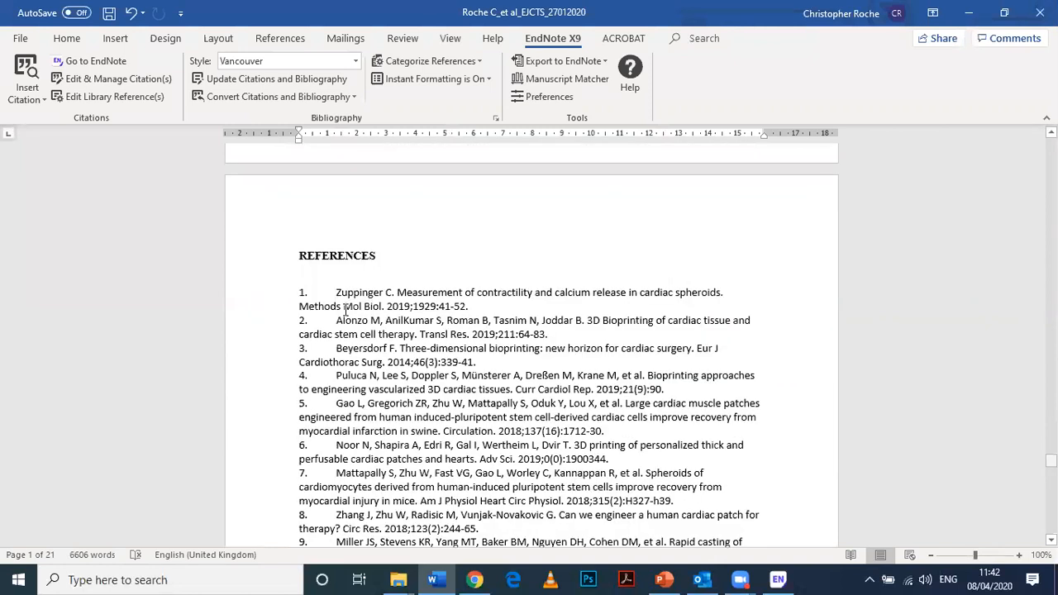
pyautogui.moveTo(335, 320); pyautogui.dragTo(542, 343)
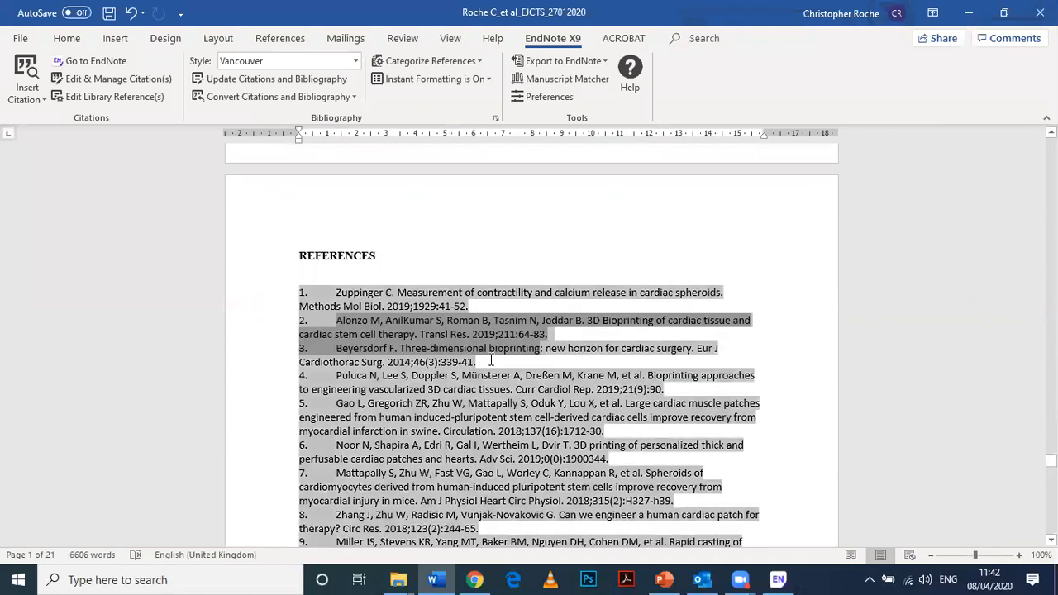
pyautogui.click(336, 347)
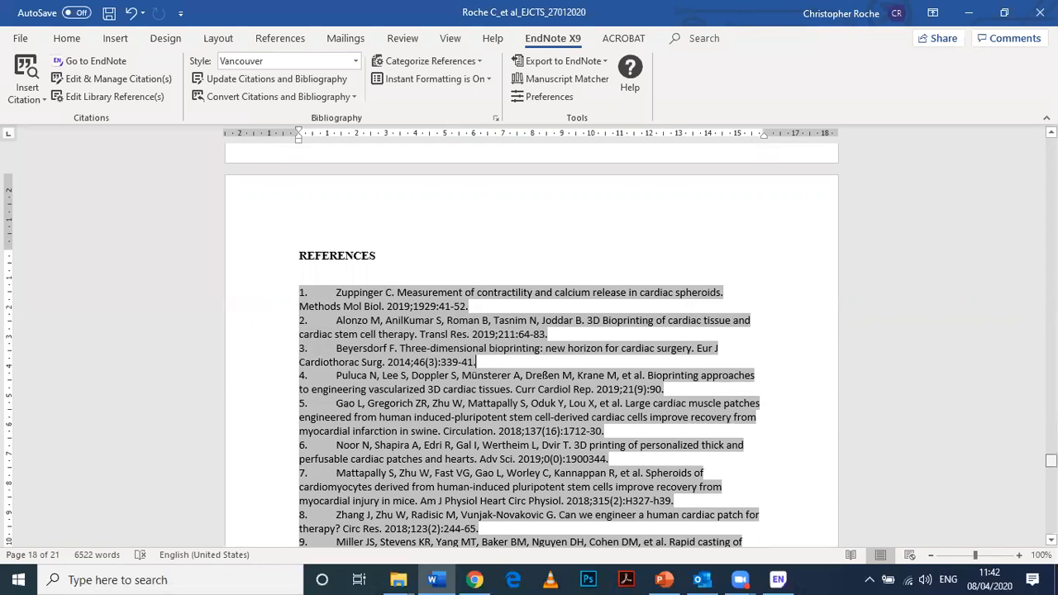
pyautogui.moveTo(1051, 462); pyautogui.dragTo(1052, 523)
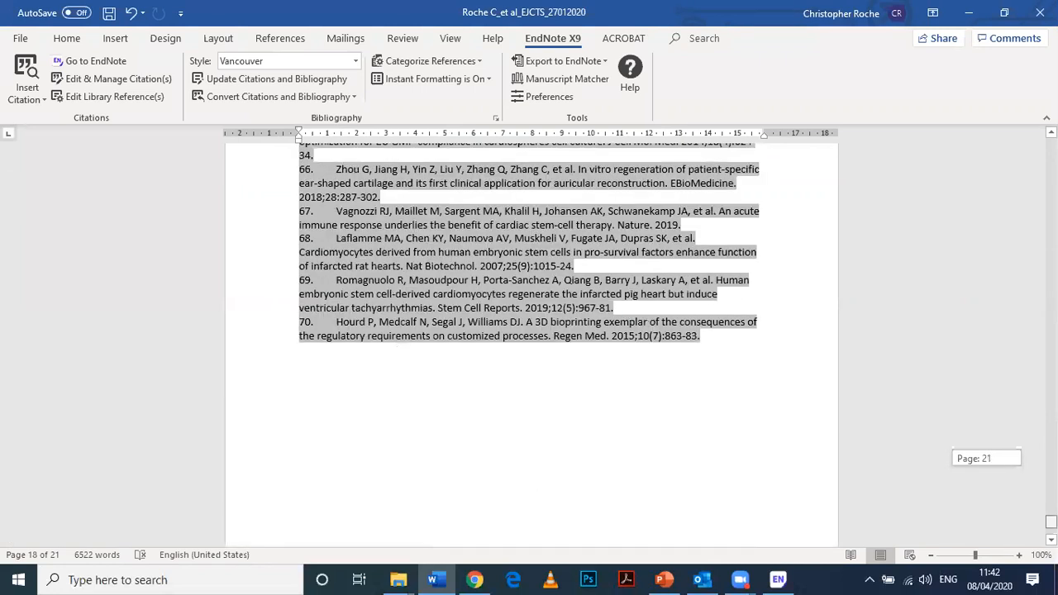
# In the citation after "cardiac organoids", move the 2019 cardiac bioprinting article ahead of the other reference and update the bibliography.
pyautogui.moveTo(1051, 523); pyautogui.dragTo(1052, 147)
pyautogui.scroll(1, 716, 227)
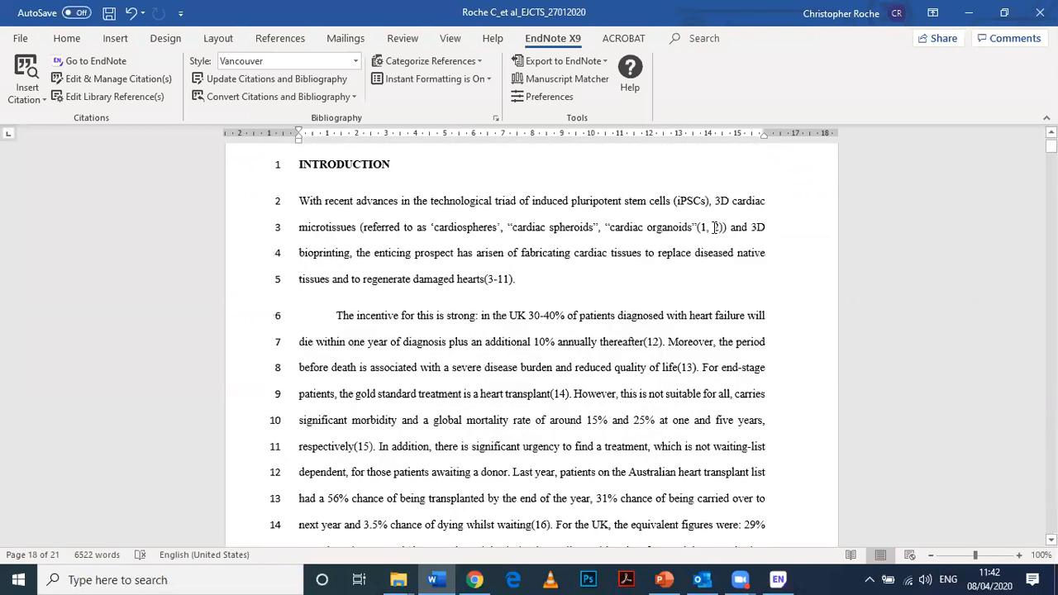
pyautogui.click(715, 228)
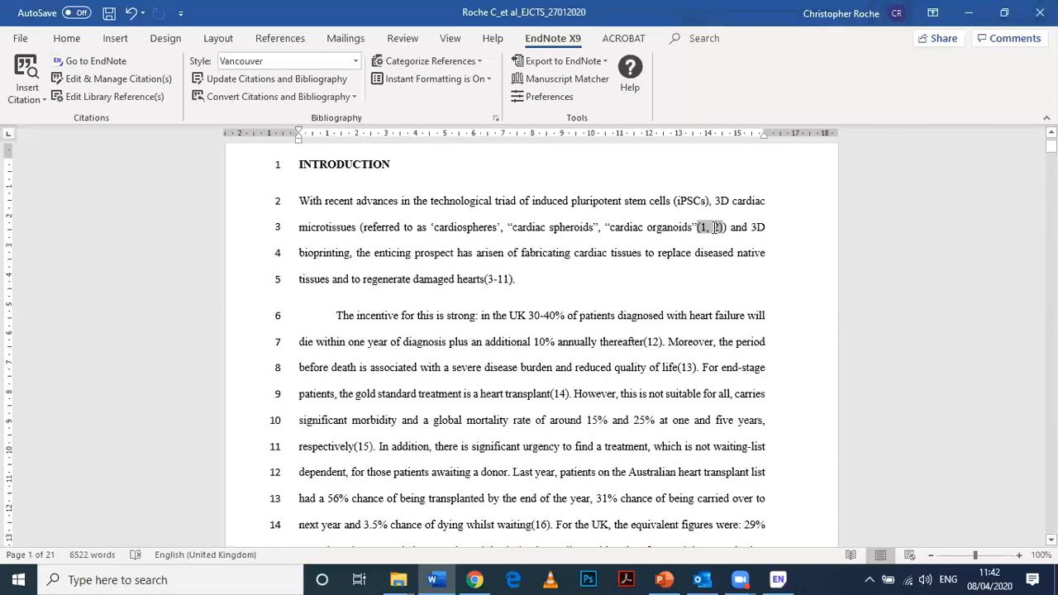
pyautogui.rightClick(715, 227)
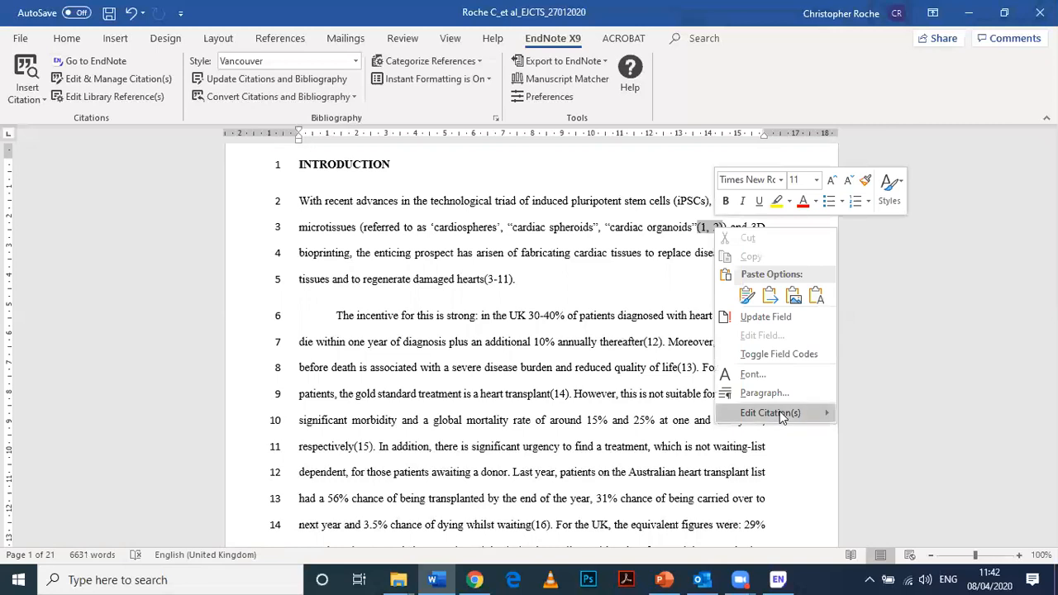
pyautogui.moveTo(780, 412)
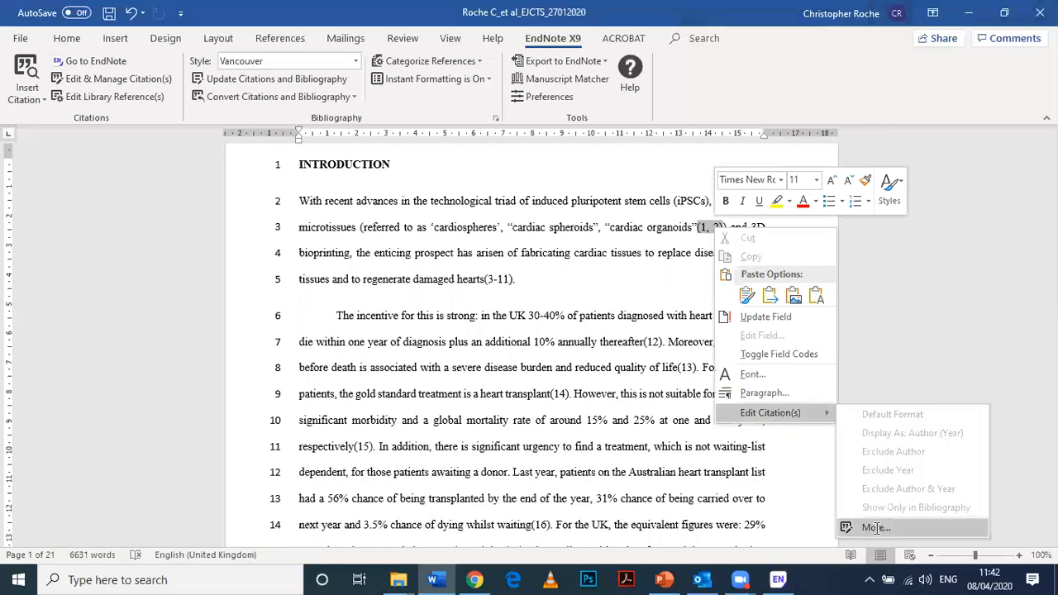
pyautogui.click(878, 529)
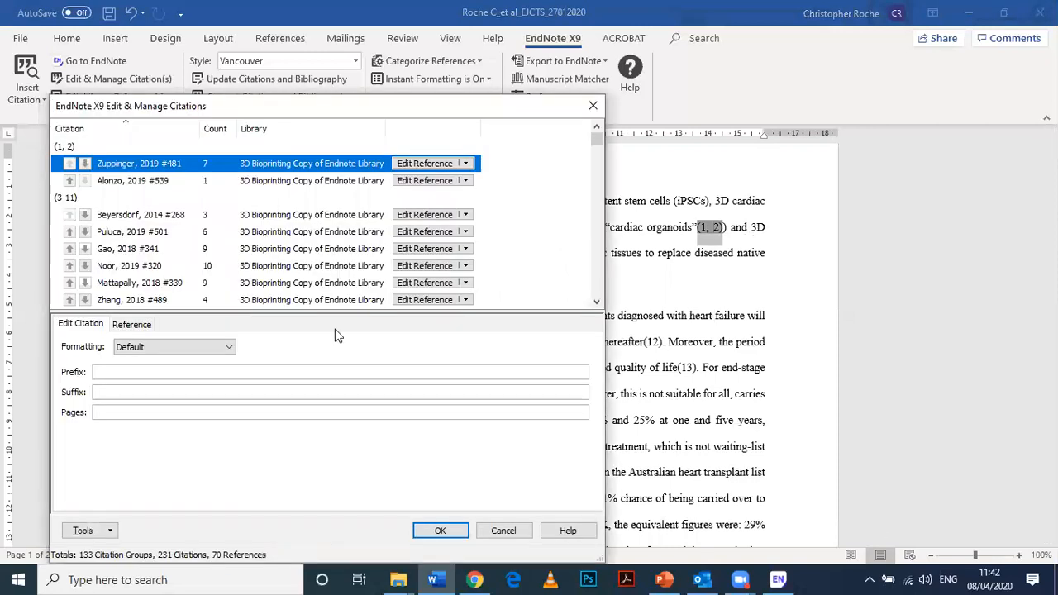
pyautogui.click(130, 186)
pyautogui.click(467, 181)
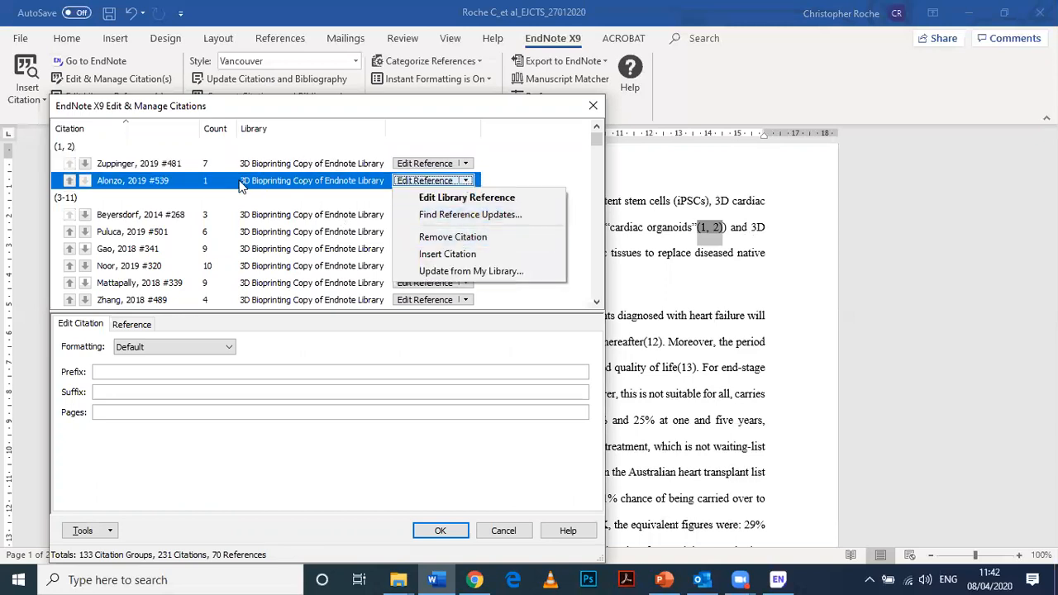
pyautogui.click(73, 184)
pyautogui.click(71, 180)
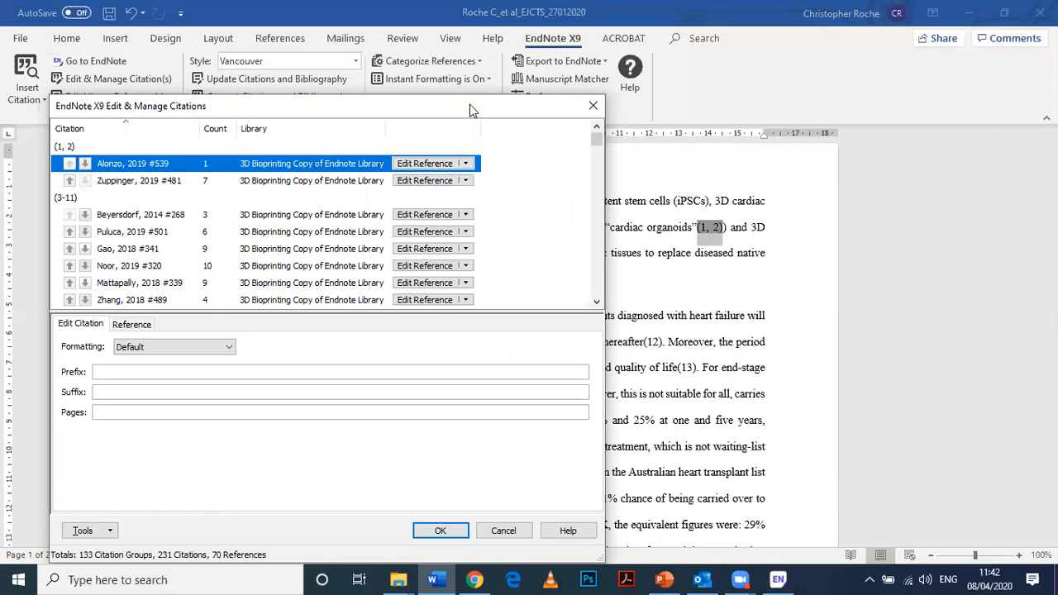
pyautogui.moveTo(470, 105); pyautogui.dragTo(505, 15)
pyautogui.click(476, 441)
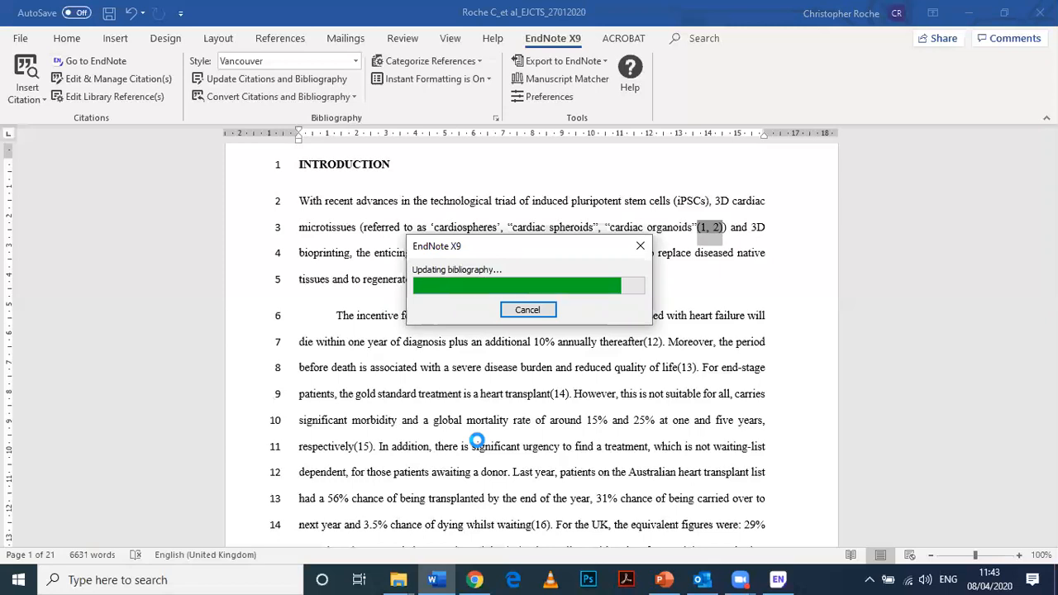
# Check the order of the first entries in the References section and return to the introduction.
pyautogui.moveTo(1051, 148); pyautogui.dragTo(1051, 463)
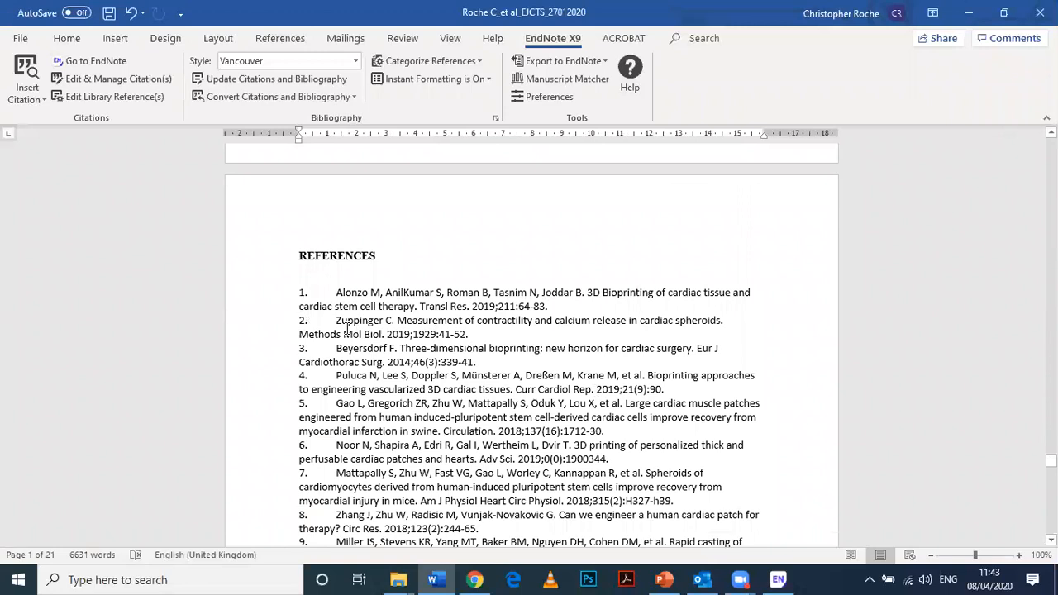
pyautogui.click(335, 382)
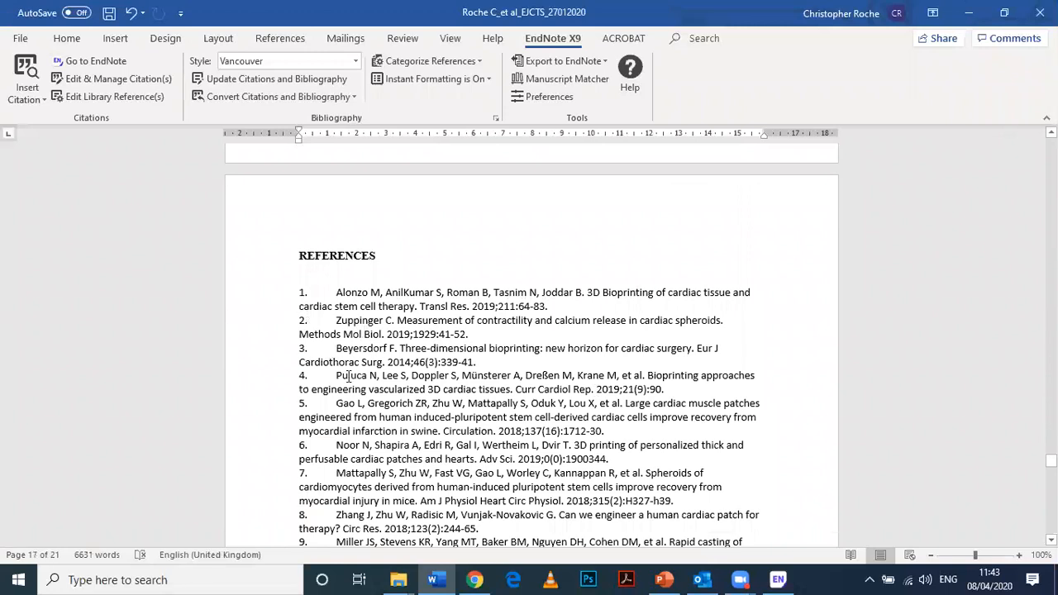
pyautogui.moveTo(1051, 462); pyautogui.dragTo(1051, 145)
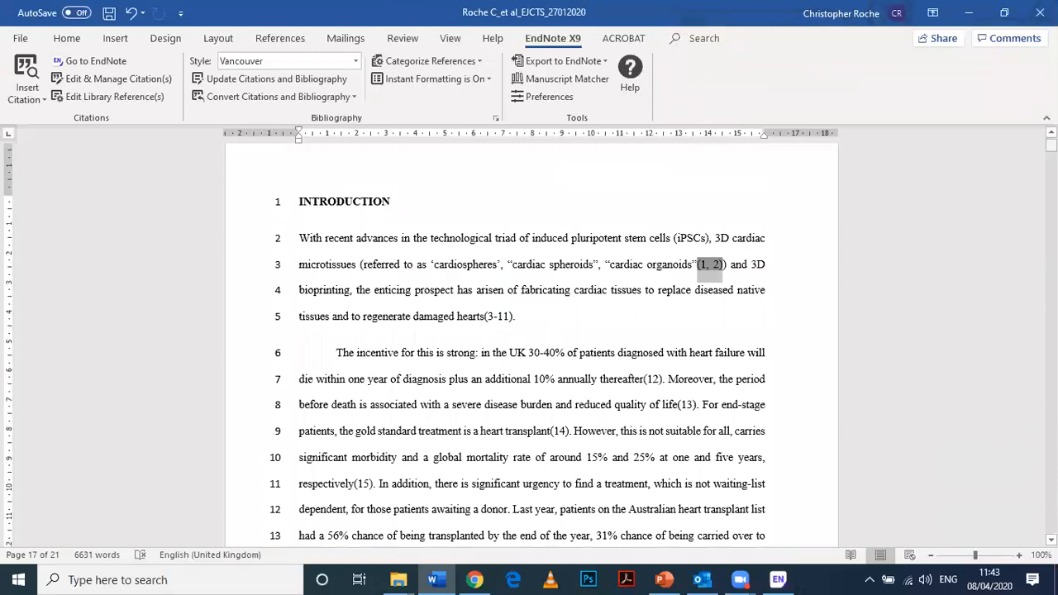